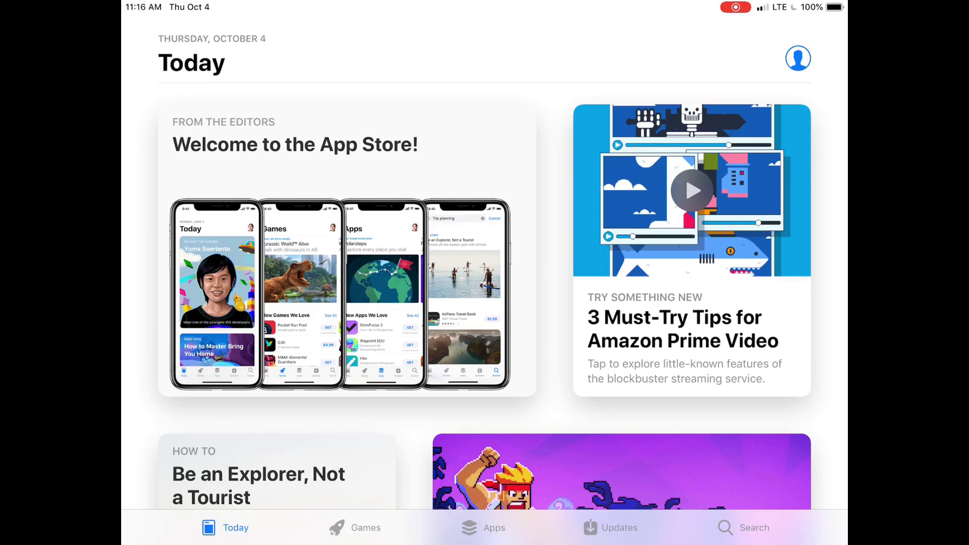
- Search the App Store for 'citrix workspace' using the suggested term
click(743, 527)
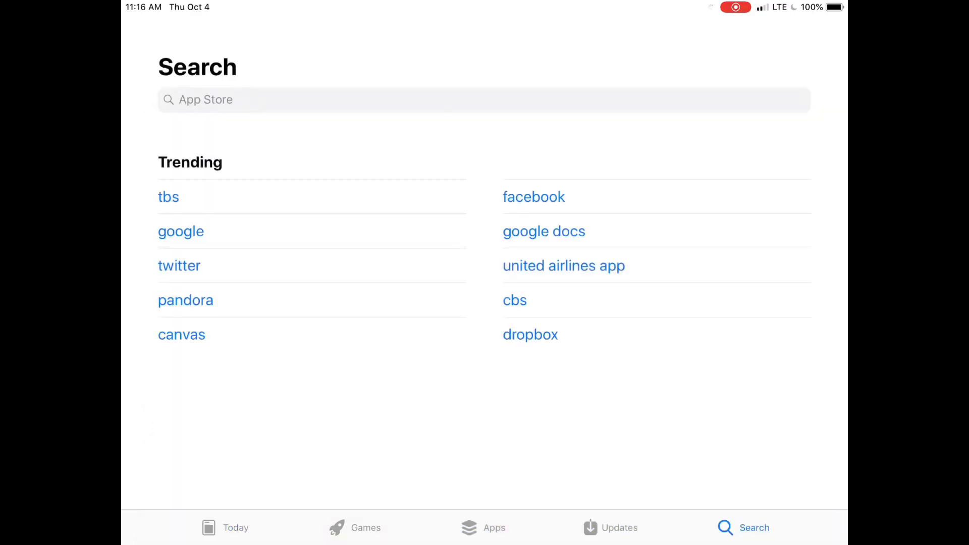
click(485, 100)
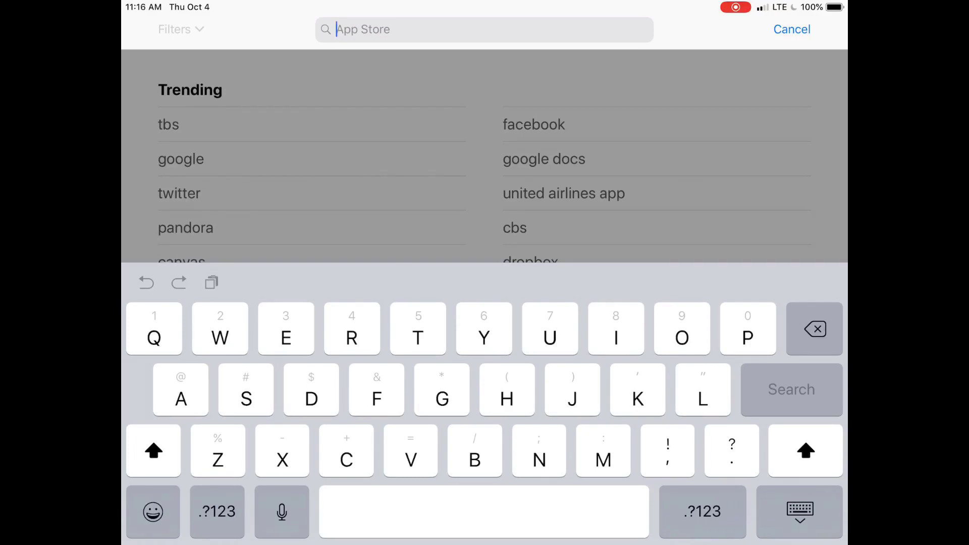
text(Ci)
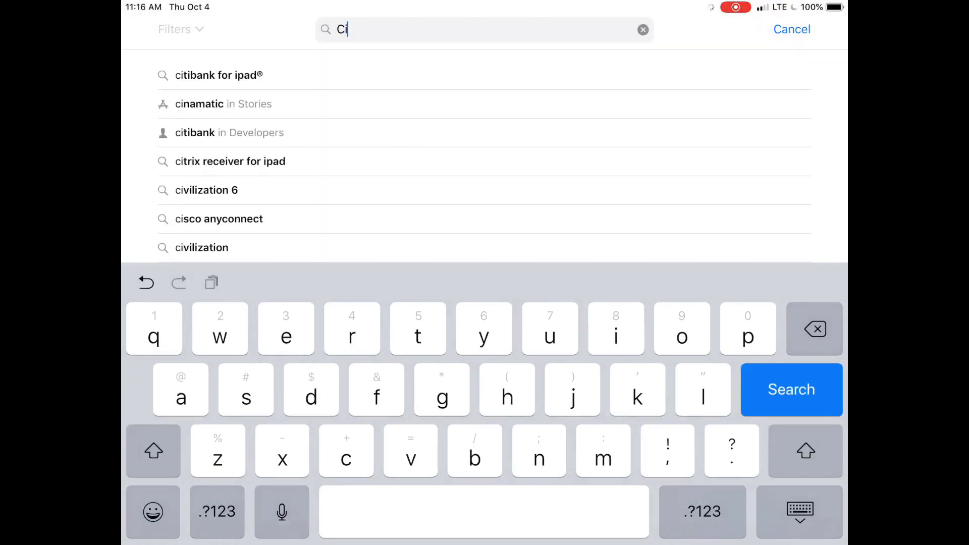
text(trix )
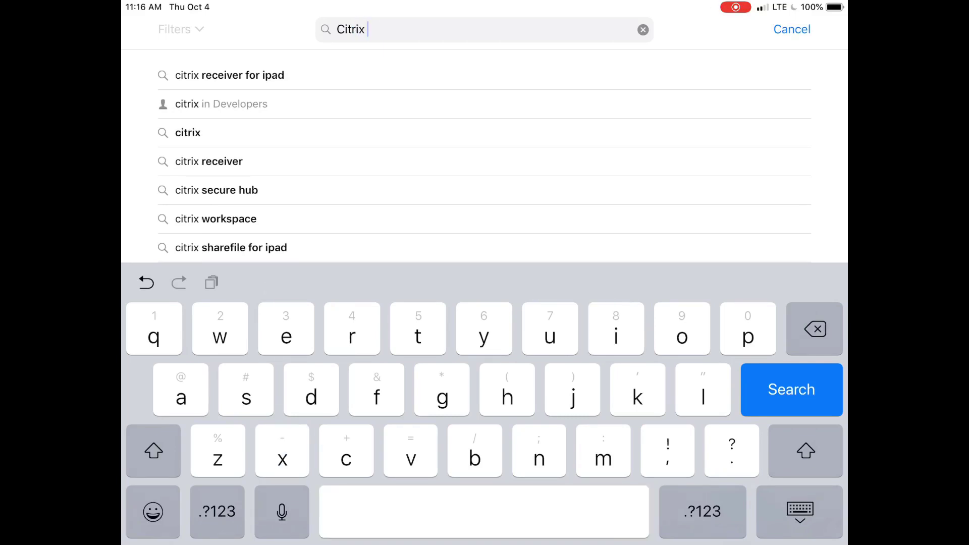
text(w)
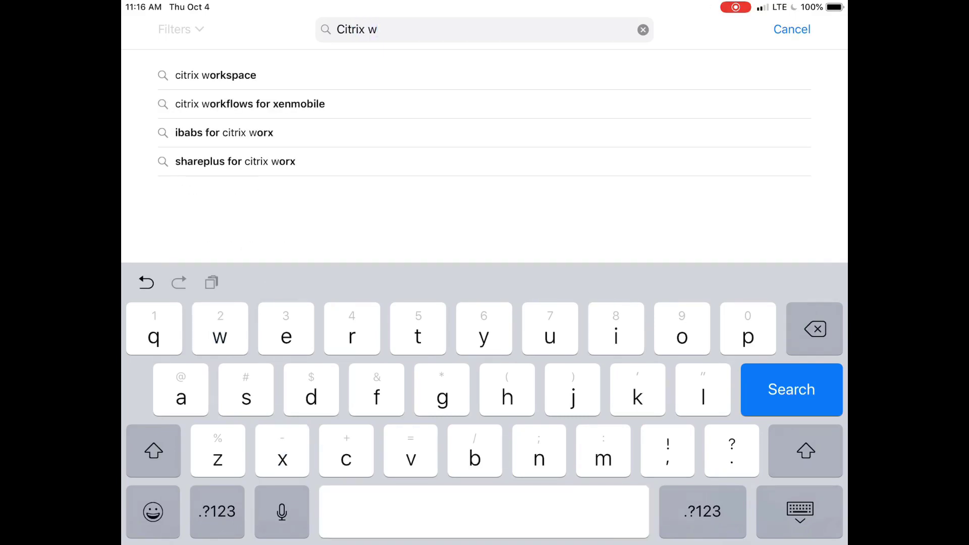
click(216, 75)
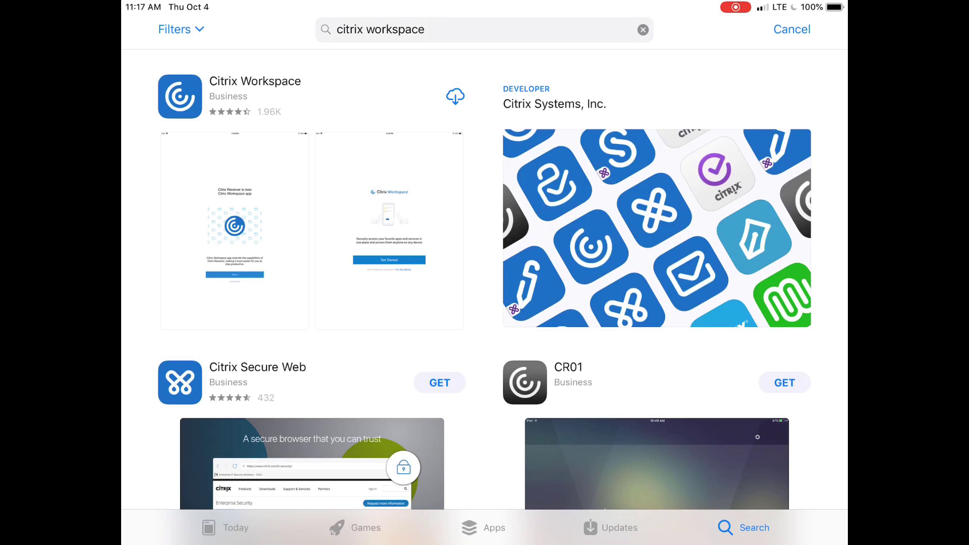
scroll(484, 296, down, 5)
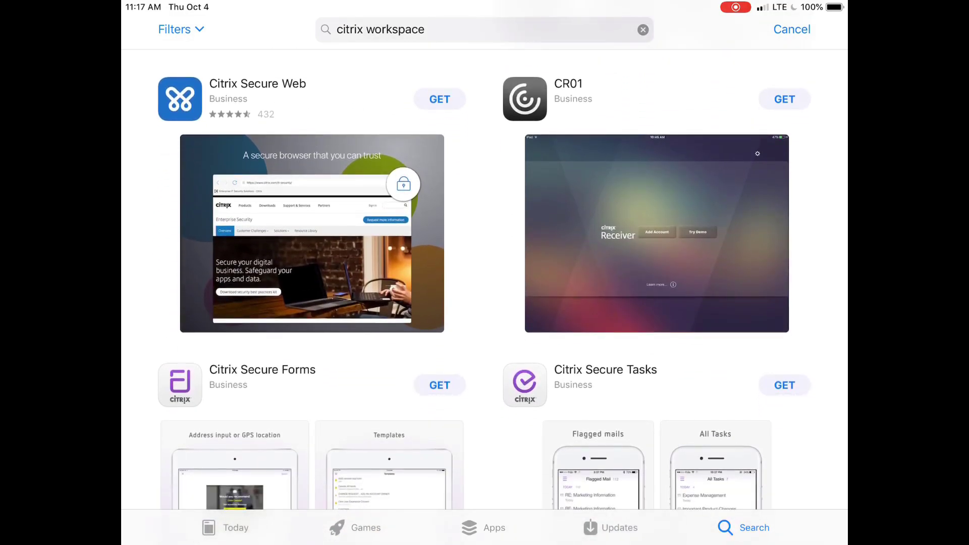
scroll(484, 295, up, 5)
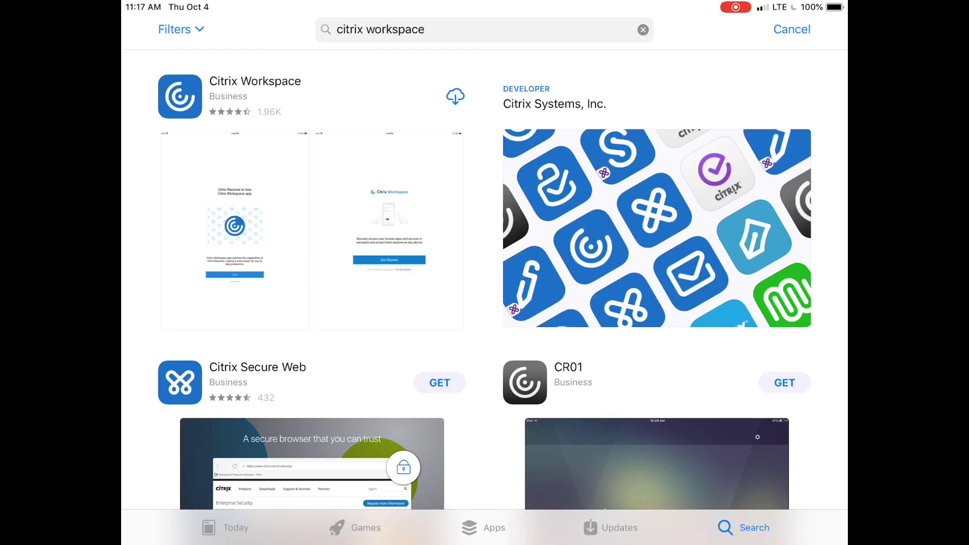
- Download and install Citrix Workspace from its App Store listing
click(455, 96)
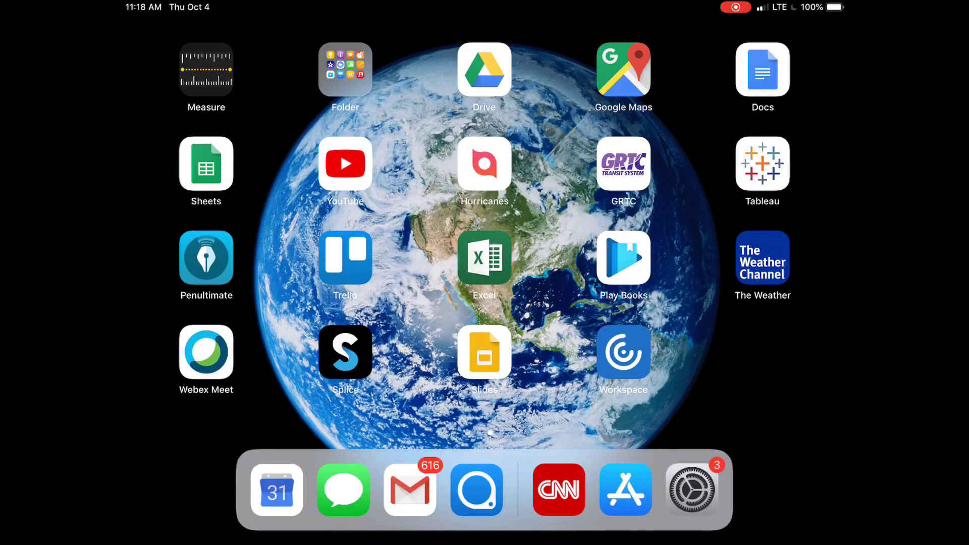
- Swipe back to the first home screen page
drag(302, 227, 681, 228)
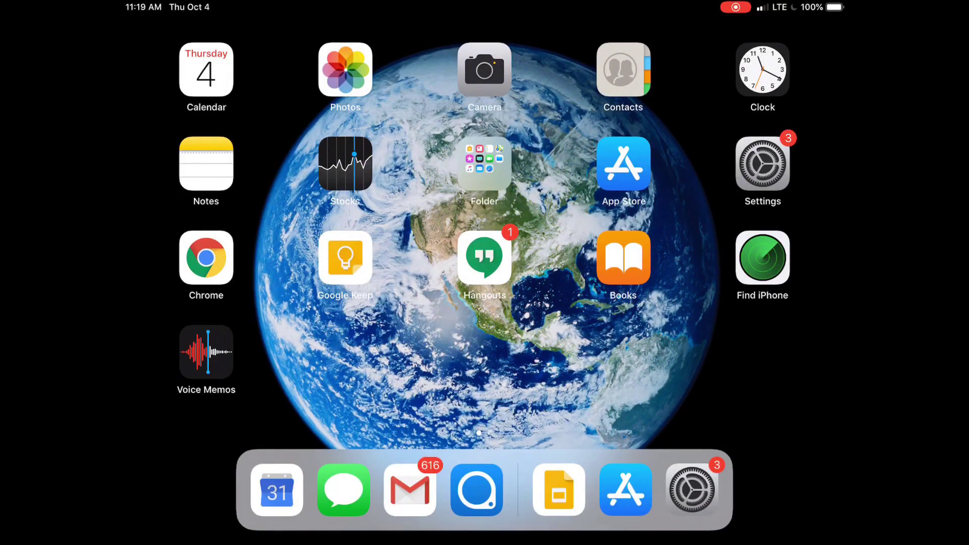
- Replace Safari's address with the copied sign-in link and load it
click(484, 164)
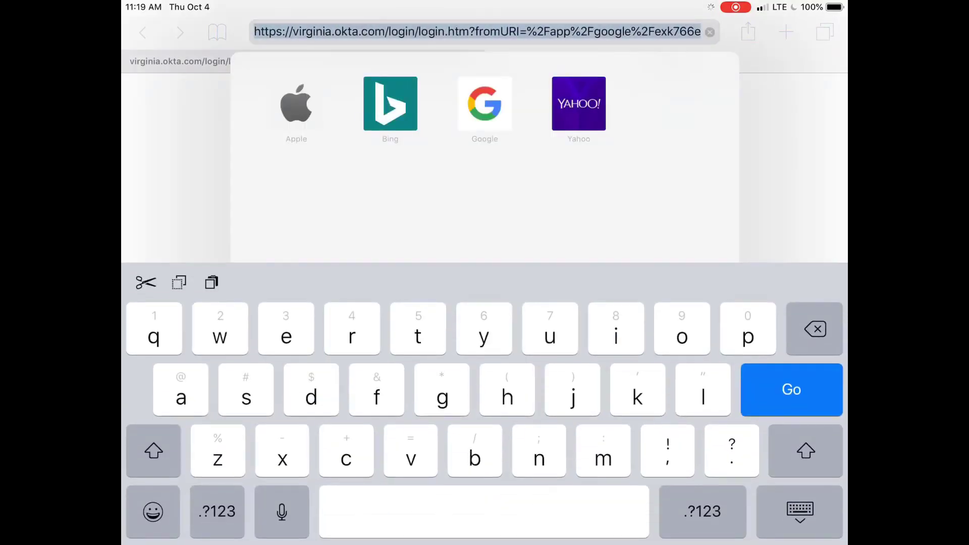
key(BackSpace)
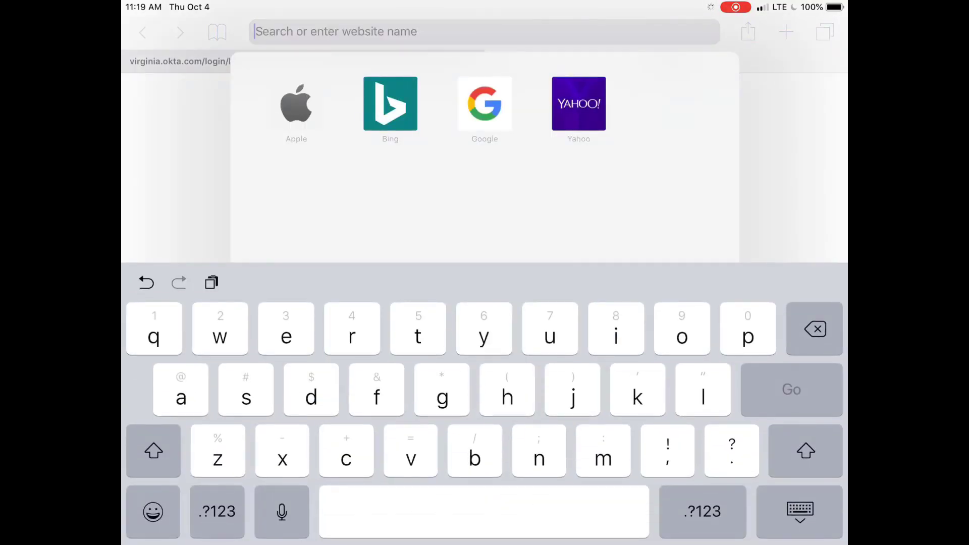
click(659, 31)
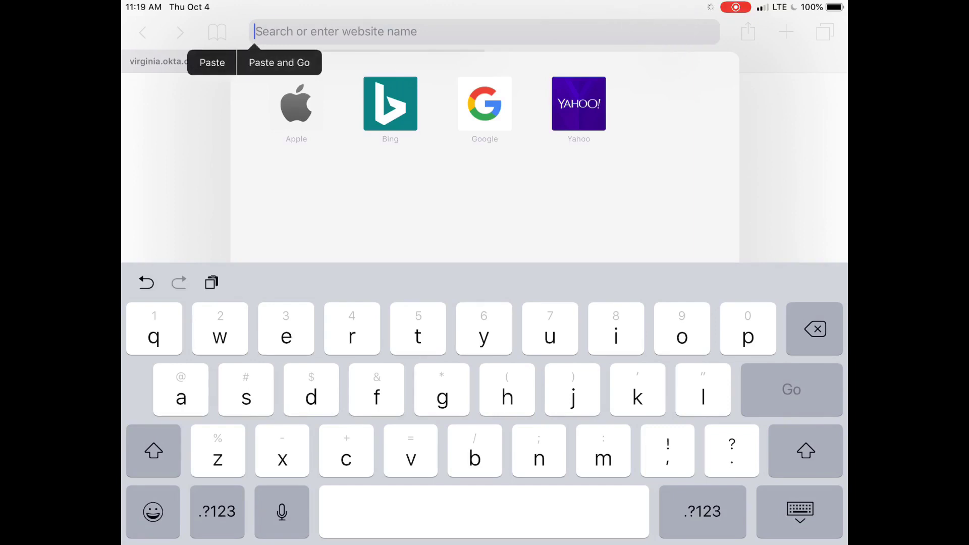
click(279, 62)
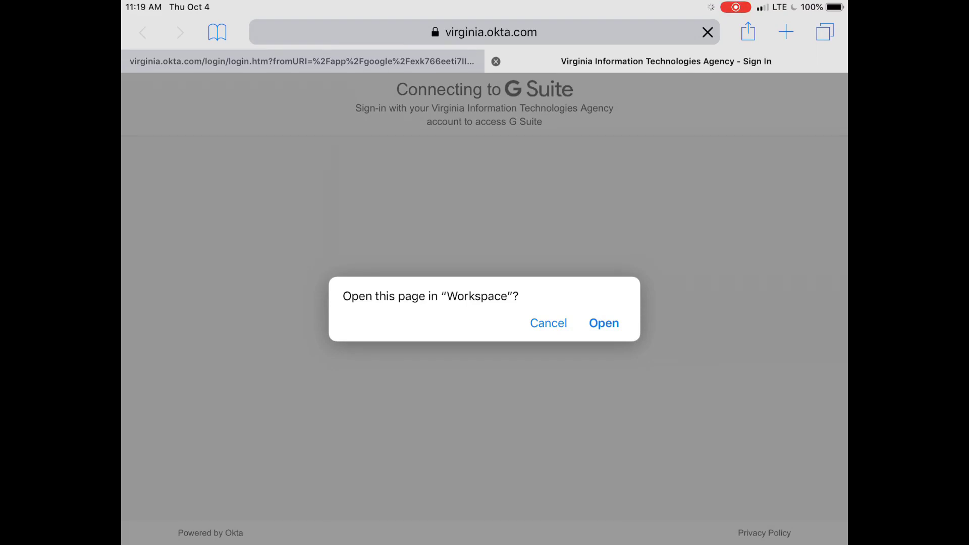
- Open the link in Workspace, add the SiteManager account and dismiss the welcome screen
click(603, 323)
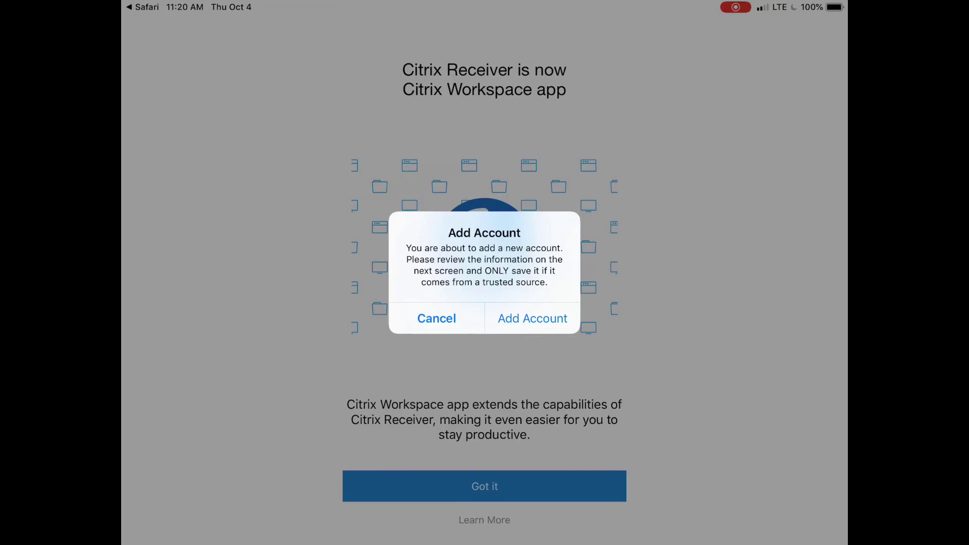
click(531, 318)
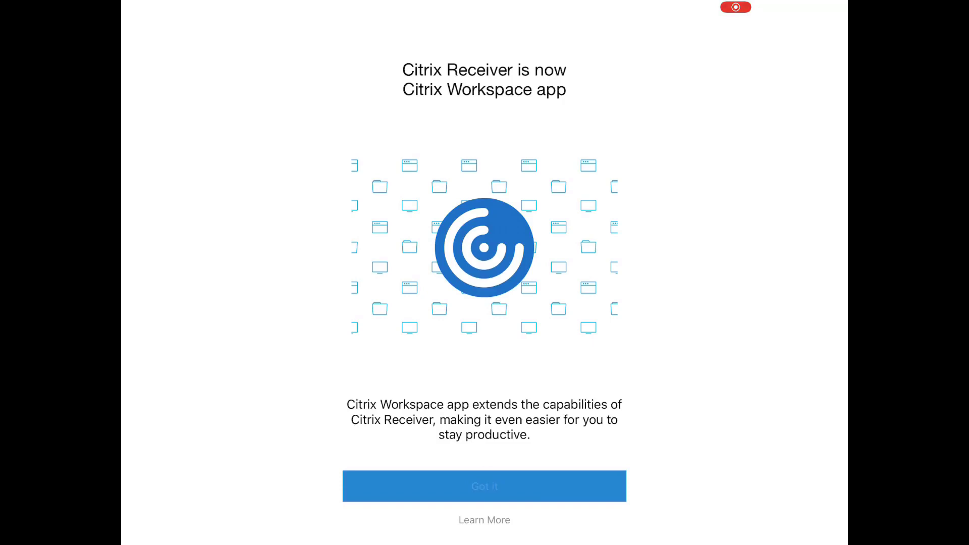
click(485, 485)
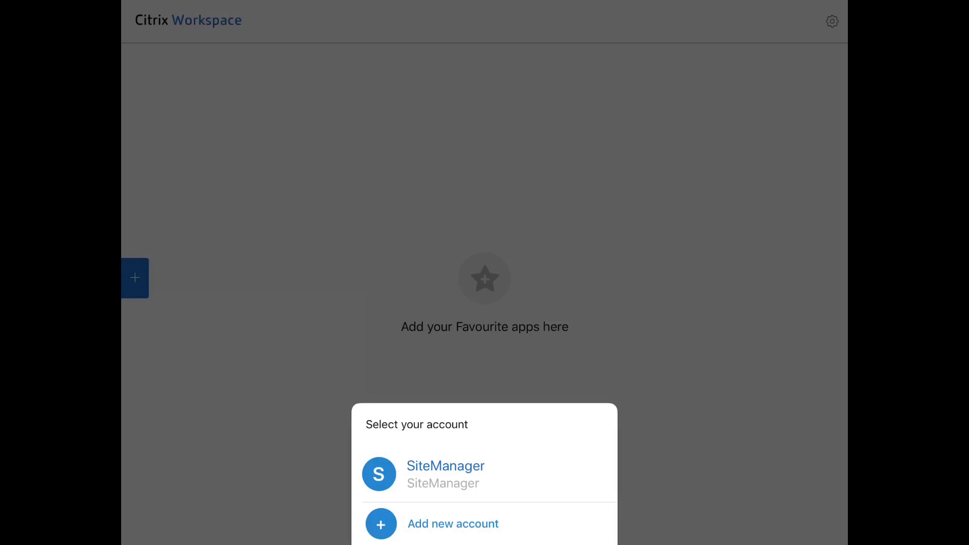
- Choose the SiteManager account and submit the VPN username and password
click(445, 473)
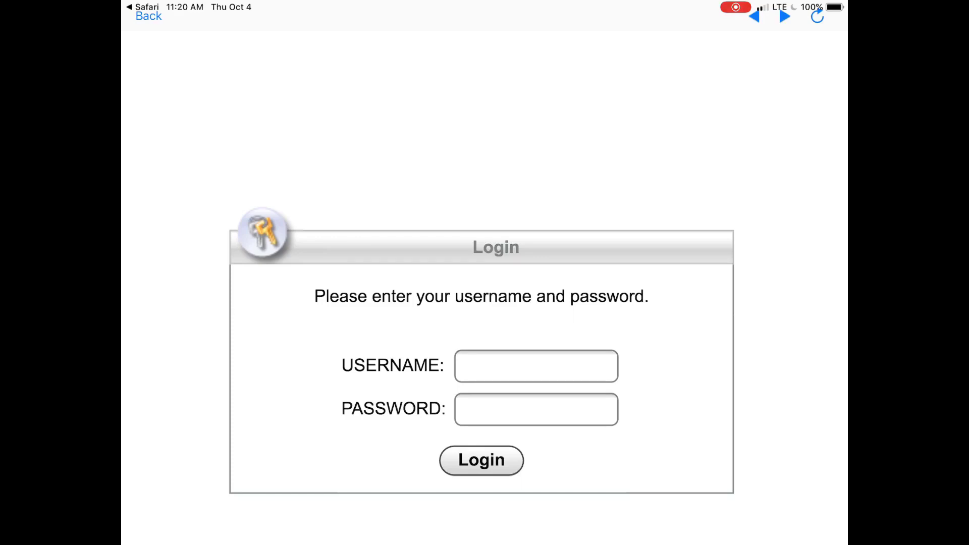
click(536, 367)
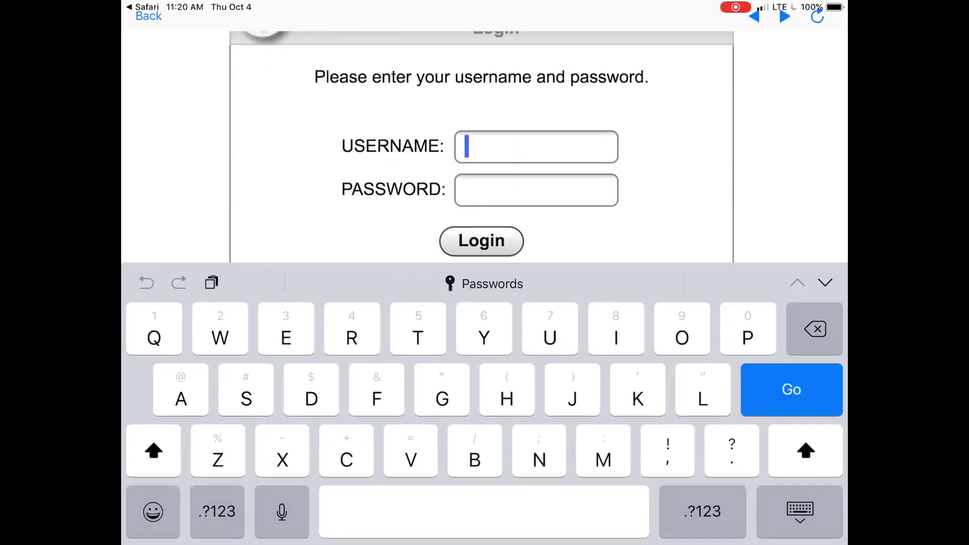
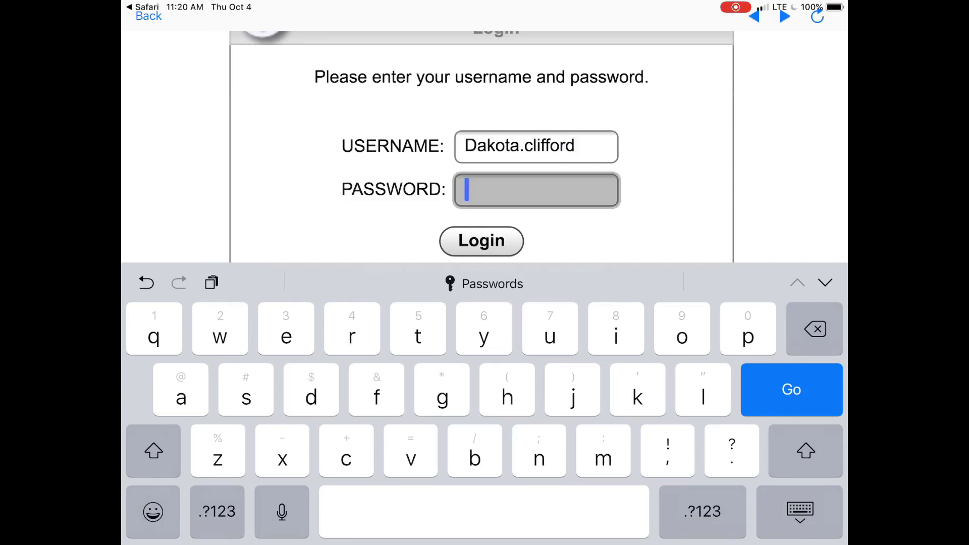
key(Tab)
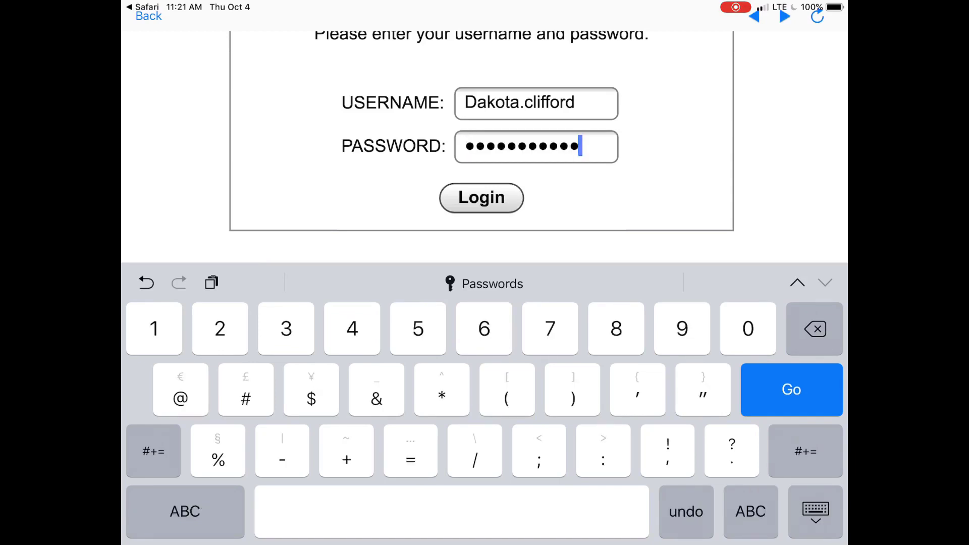
key(Return)
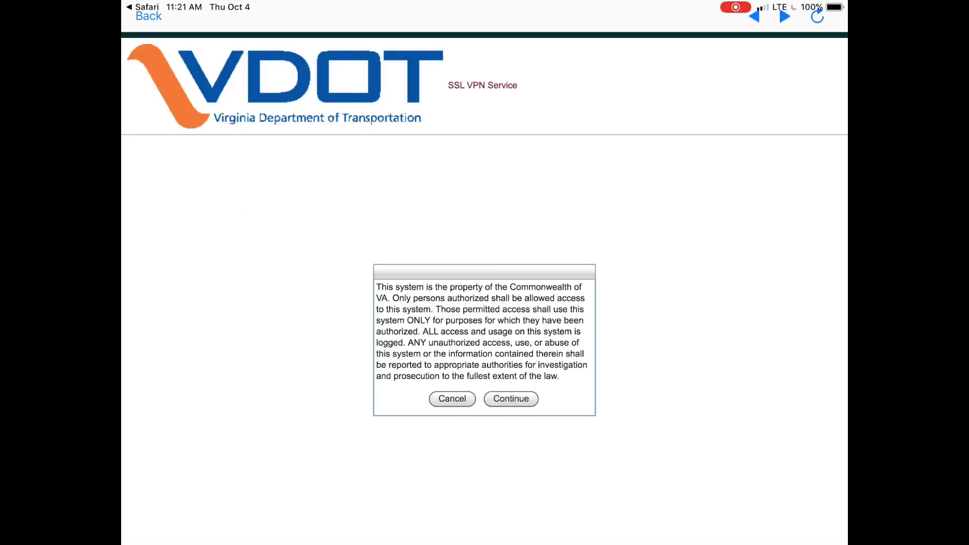
- Acknowledge the authorized-use warning and open the VDOT App Portal bookmark
click(511, 399)
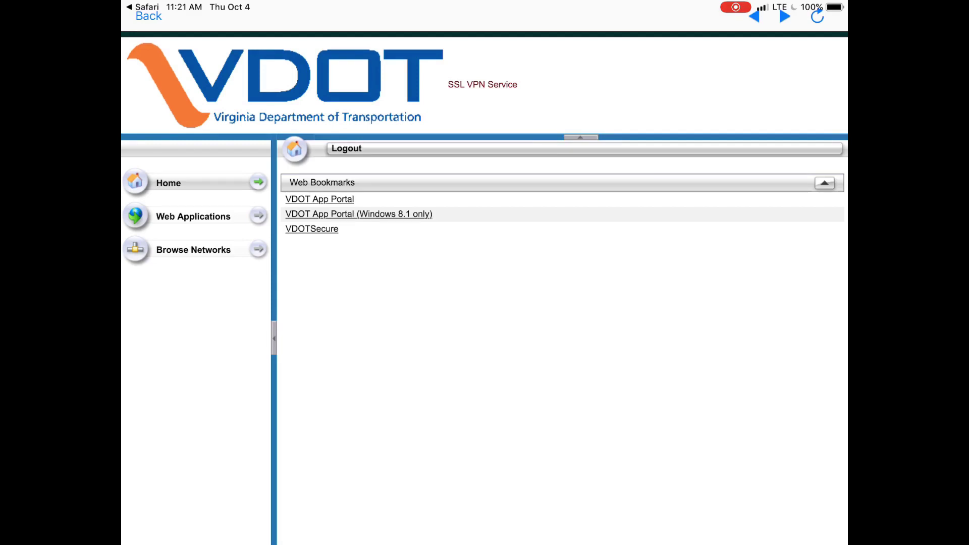
click(319, 199)
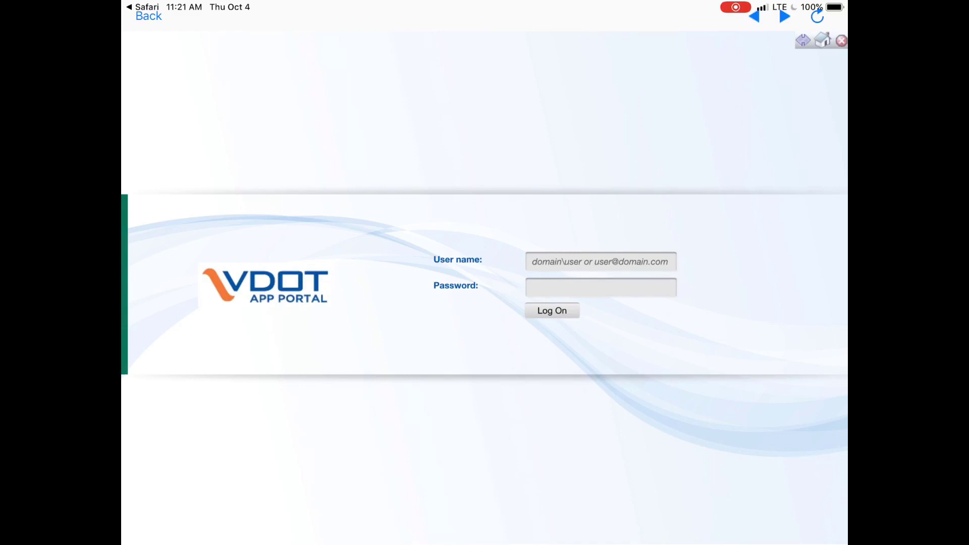
- Enter the App Portal user name and password to log on
click(600, 261)
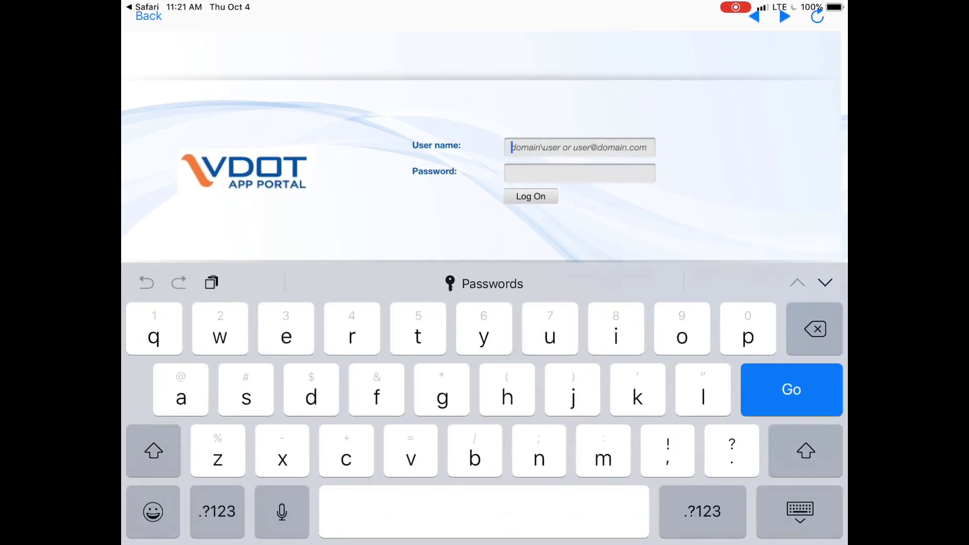
click(311, 389)
click(578, 173)
key(shift)
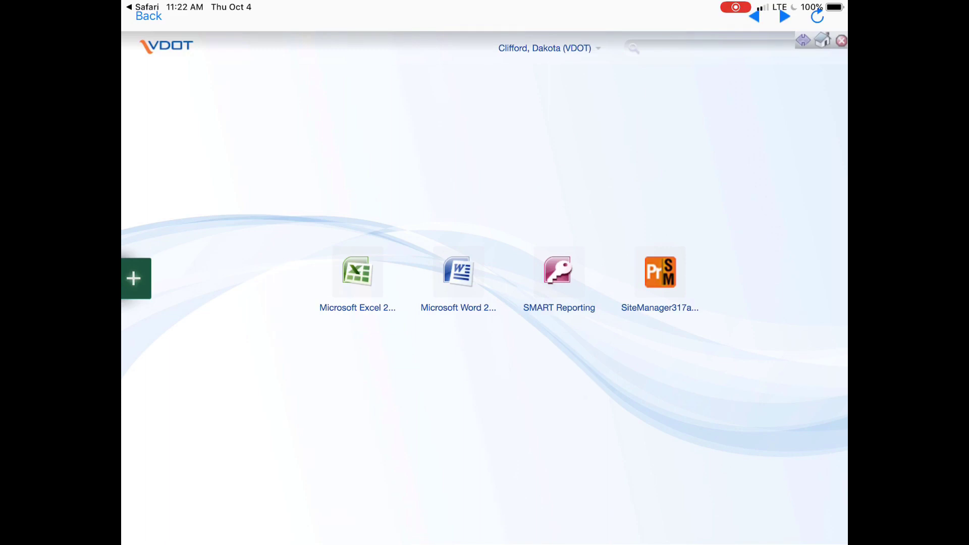
- Launch SiteManager317a from the App Portal to start the remote session
click(659, 271)
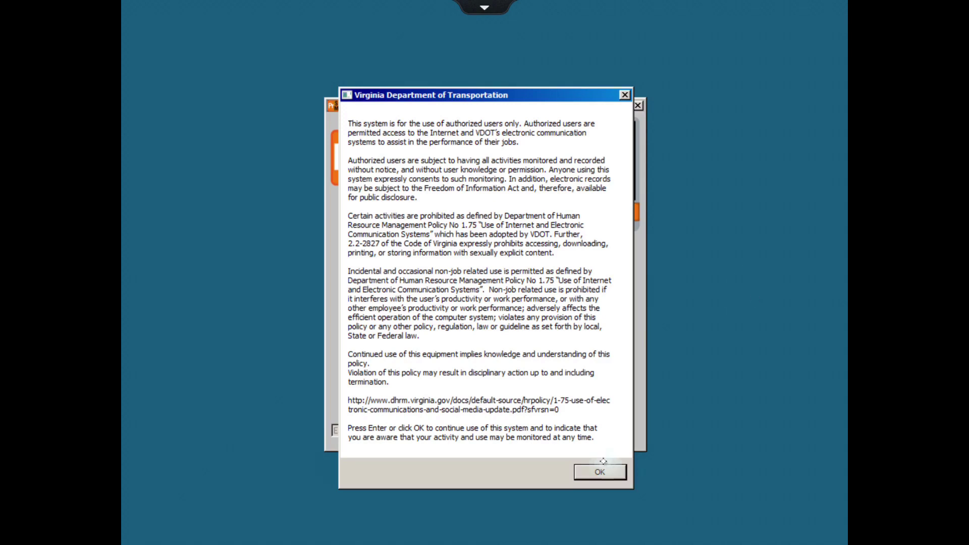
- Accept the Virginia Department of Transportation policy notice with OK
click(605, 472)
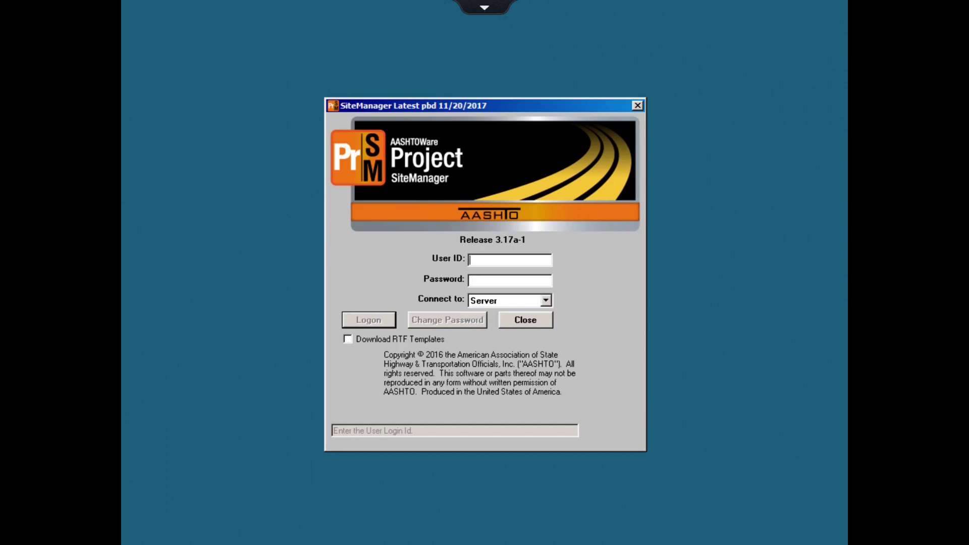
- Bring up the Citrix on-screen keyboard, enter the User ID, and focus the Password field
click(484, 7)
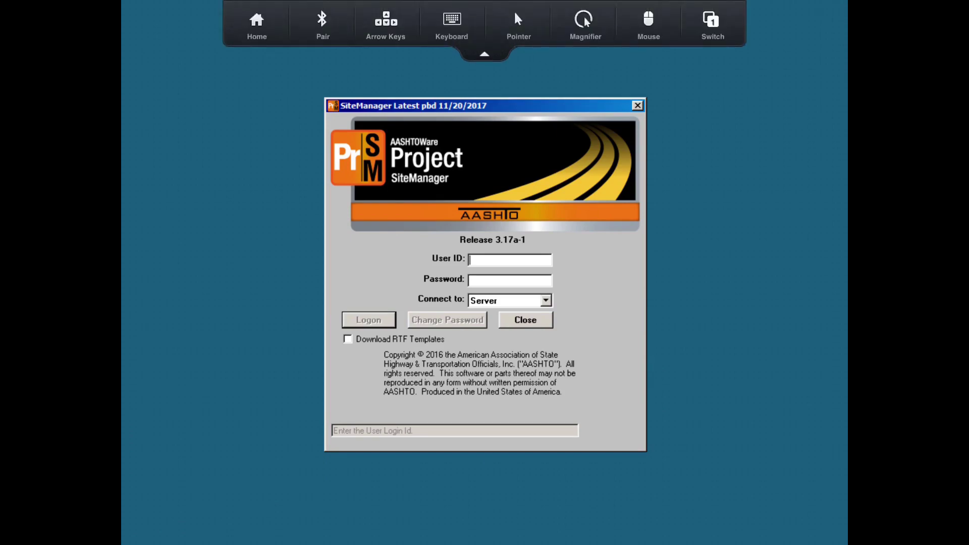
click(451, 23)
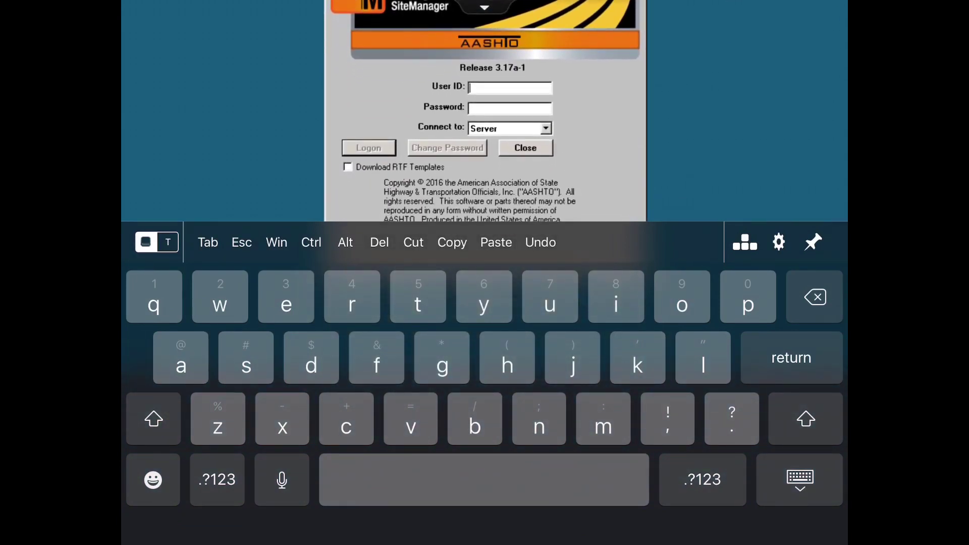
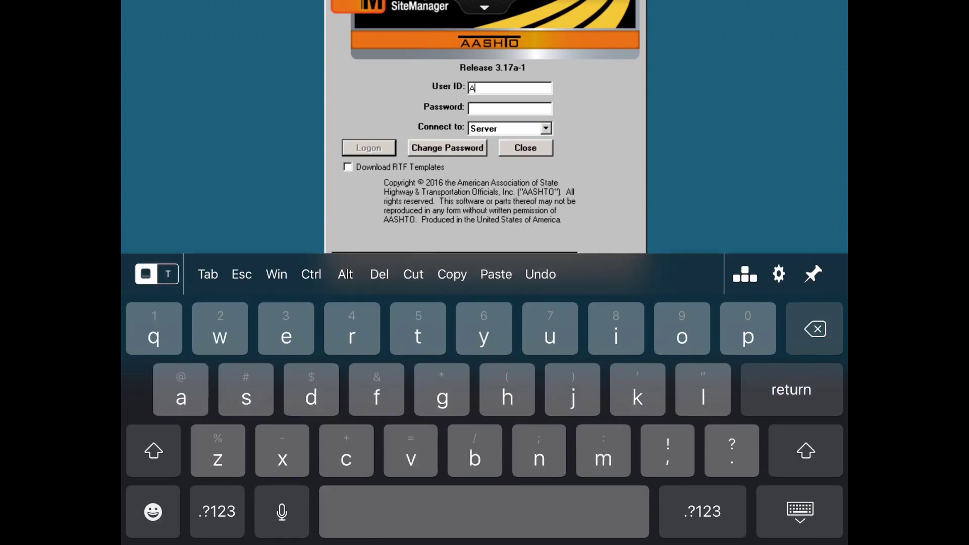
key(shift)
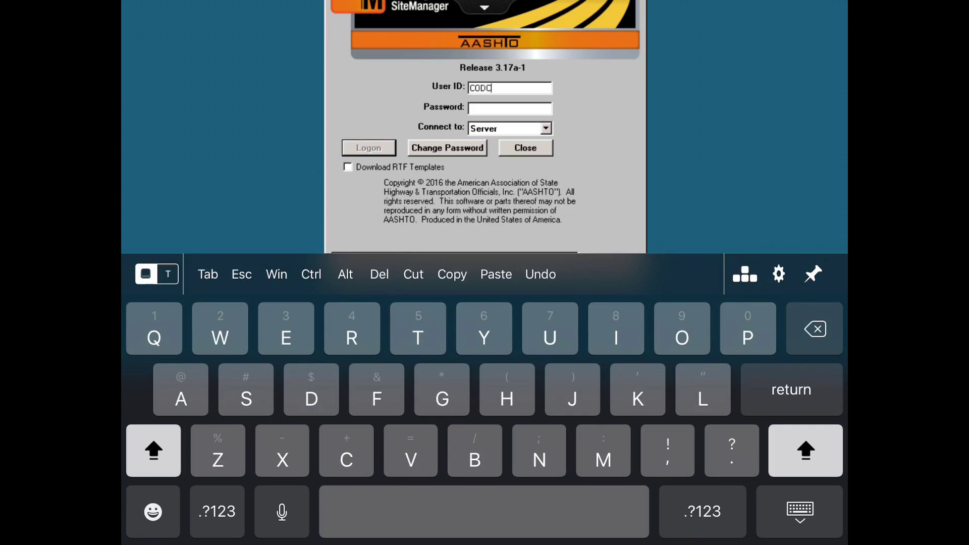
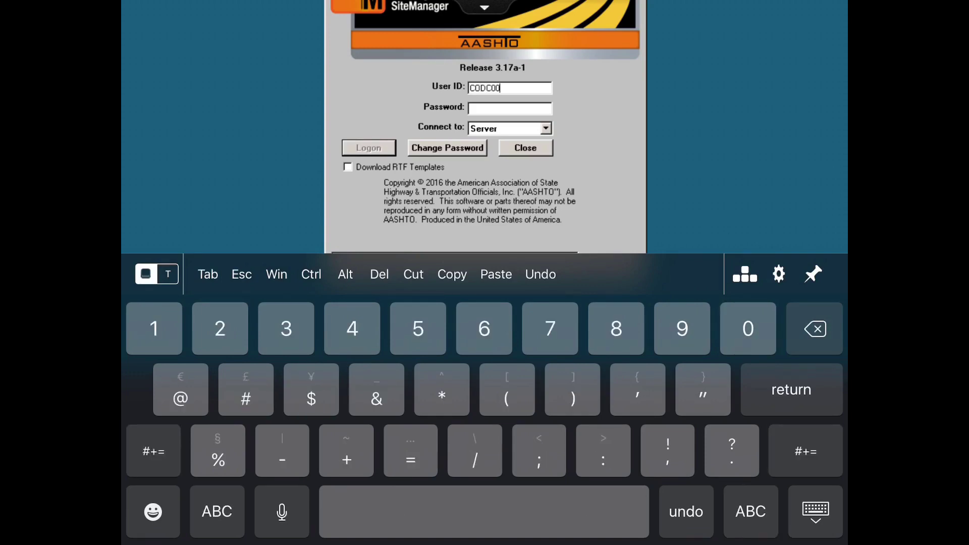
right_click(528, 106)
click(491, 107)
text(*****)
- Hide the on-screen keyboard and finish entering the masked password
click(815, 512)
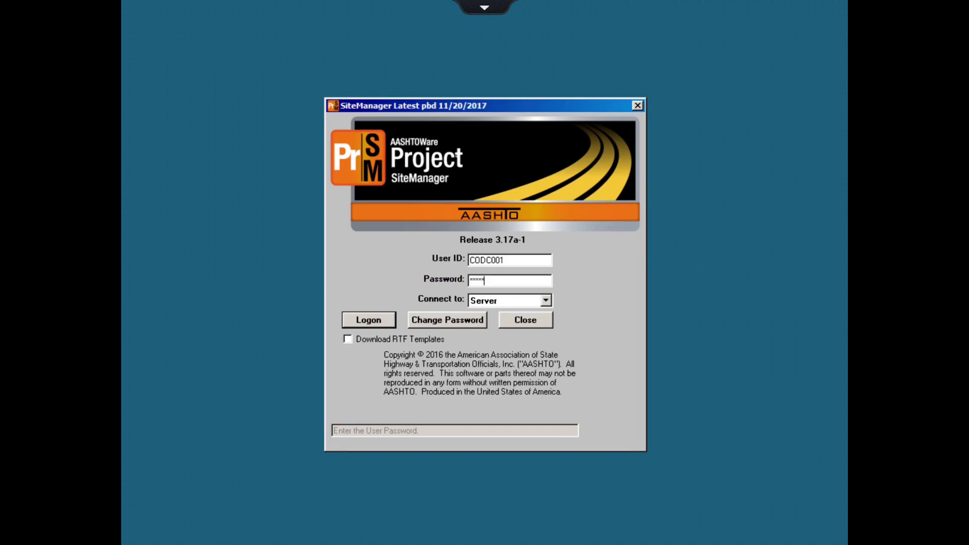
text(**)
key(Return)
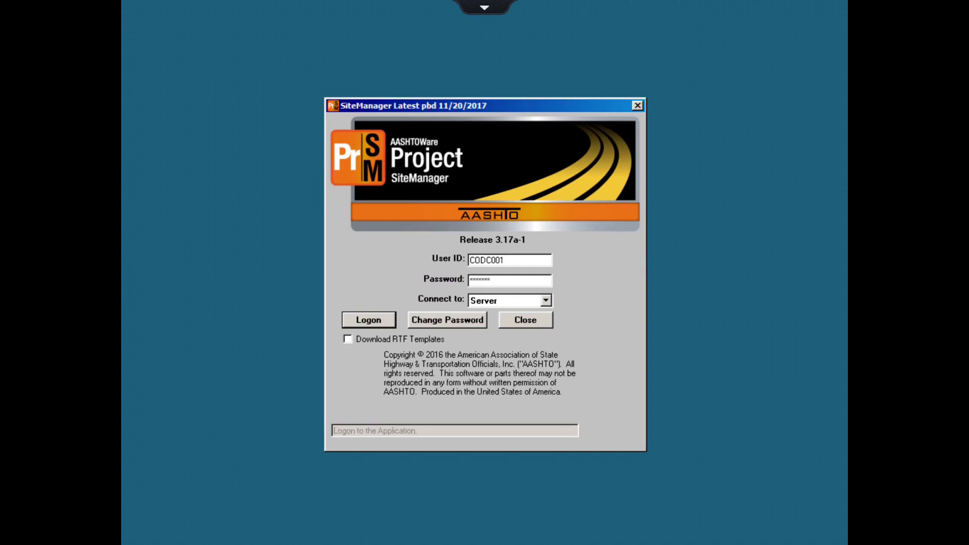